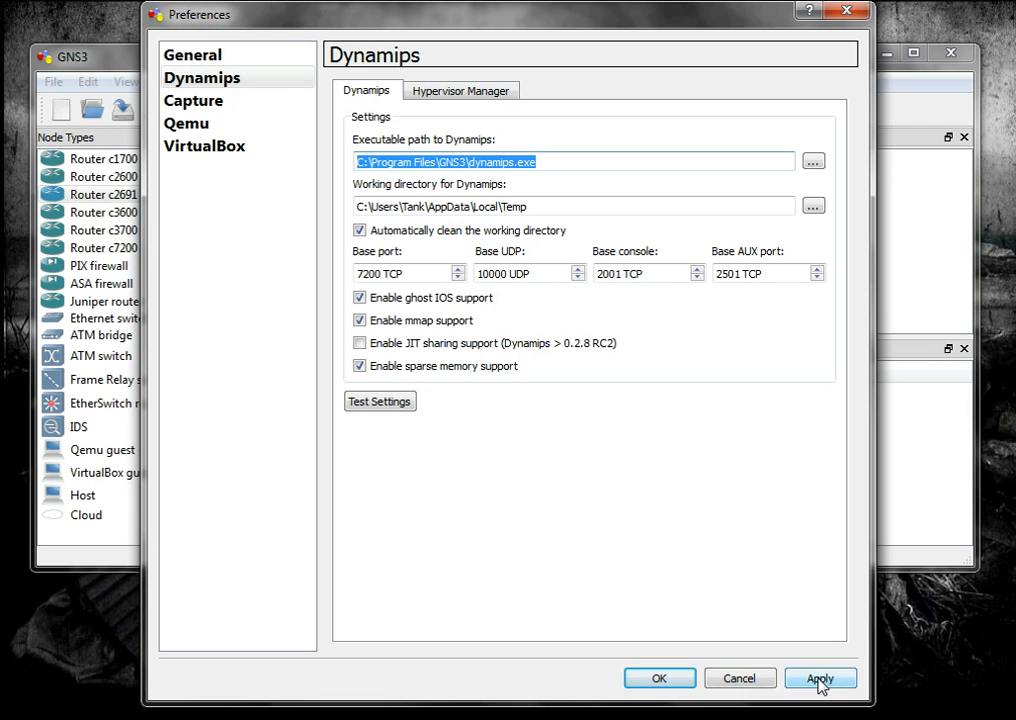
Apply the Dynamips preferences and test the Dynamips settings
{"action": "left_click", "coordinate": [820, 680]}
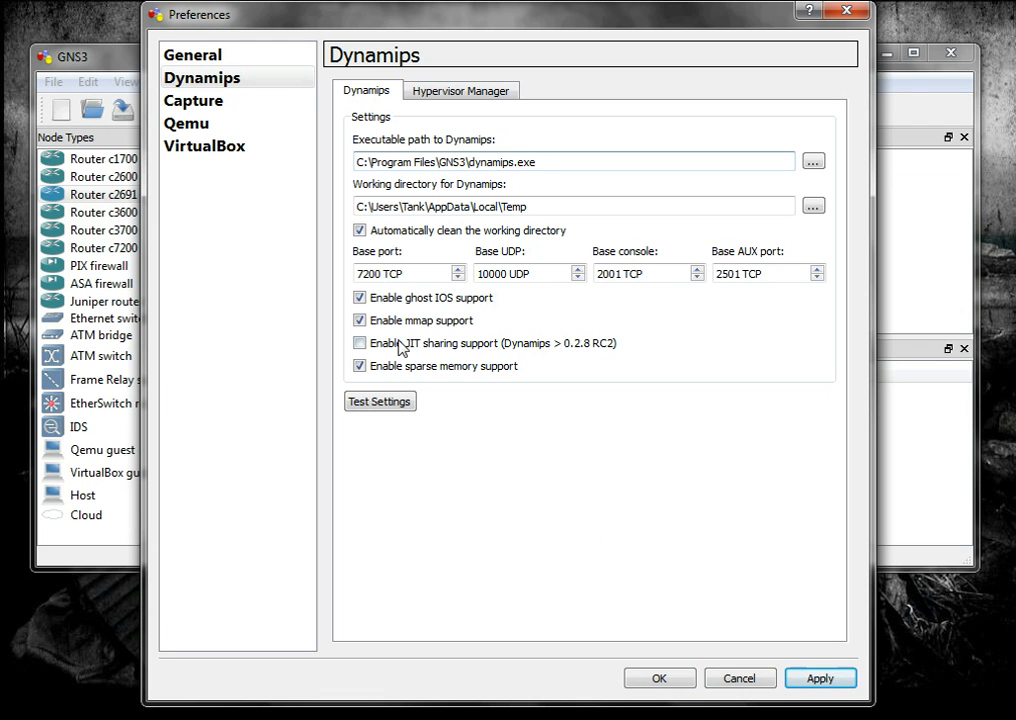
{"action": "left_click", "coordinate": [362, 405]}
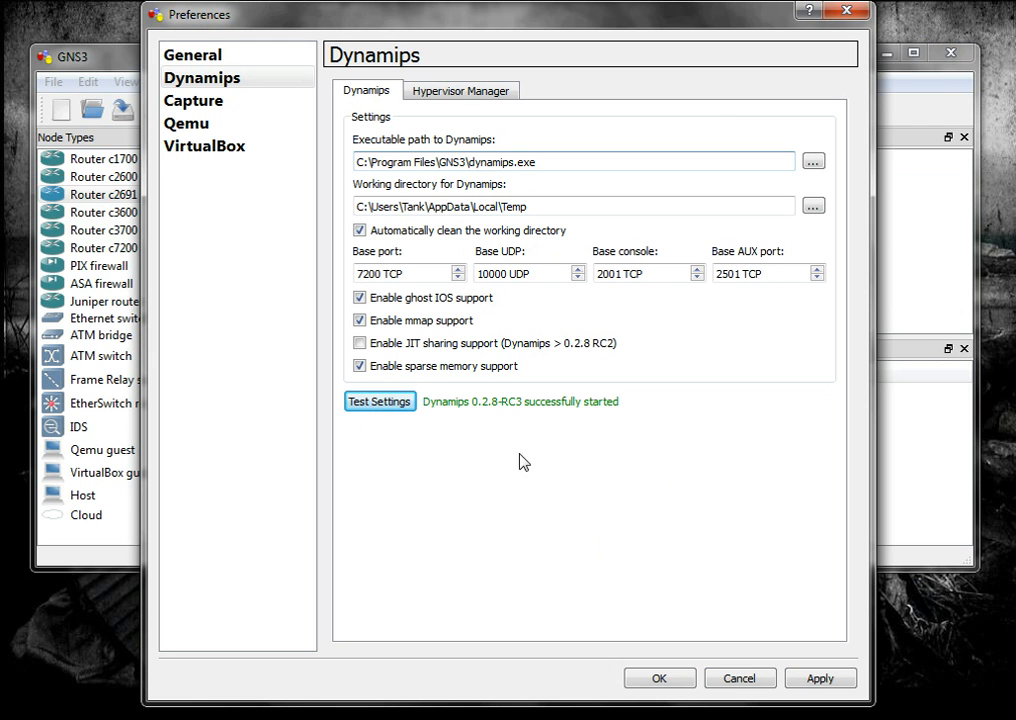
Set the general terminal command to "C:\putty.exe -telnet %h %p" and apply it, leaving the VirtualBox console command as is
{"action": "left_click", "coordinate": [187, 58]}
{"action": "left_click", "coordinate": [490, 92]}
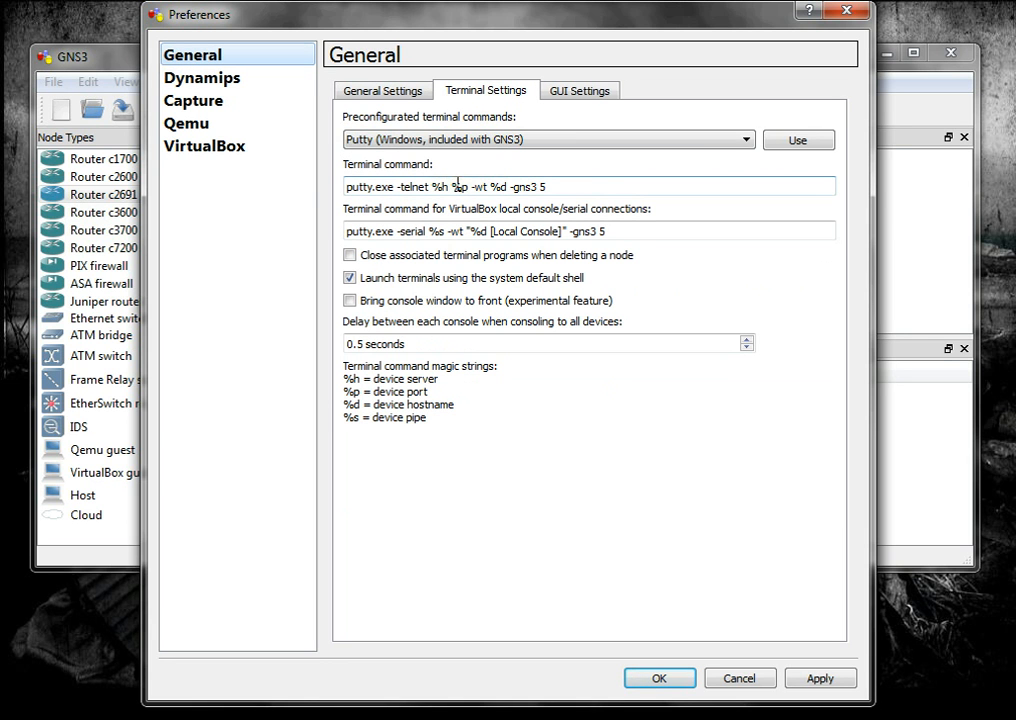
{"action": "left_click_drag", "start_coordinate": [472, 187], "coordinate": [594, 193]}
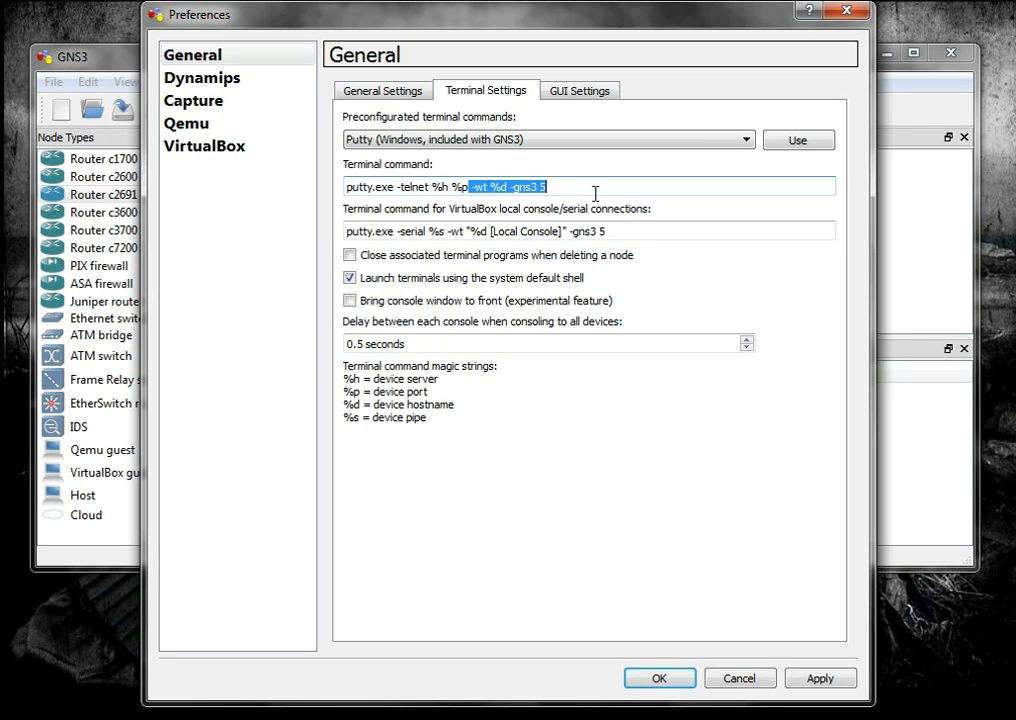
{"action": "key", "text": "BackSpace"}
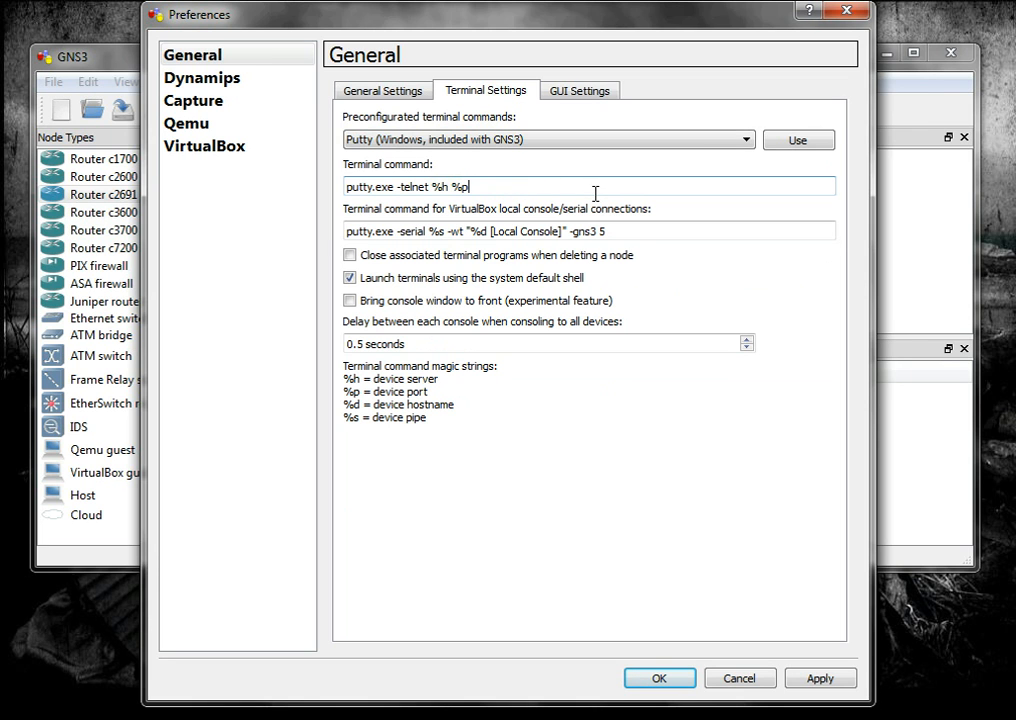
{"action": "left_click", "coordinate": [346, 188]}
{"action": "type", "text": "C"}
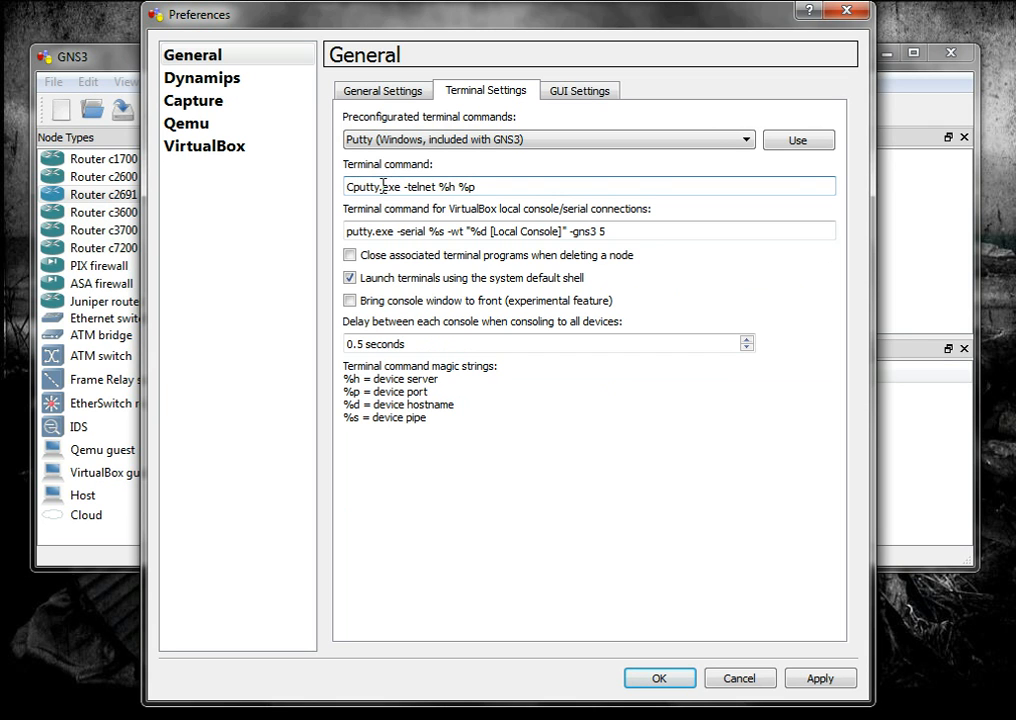
{"action": "type", "text": ":"}
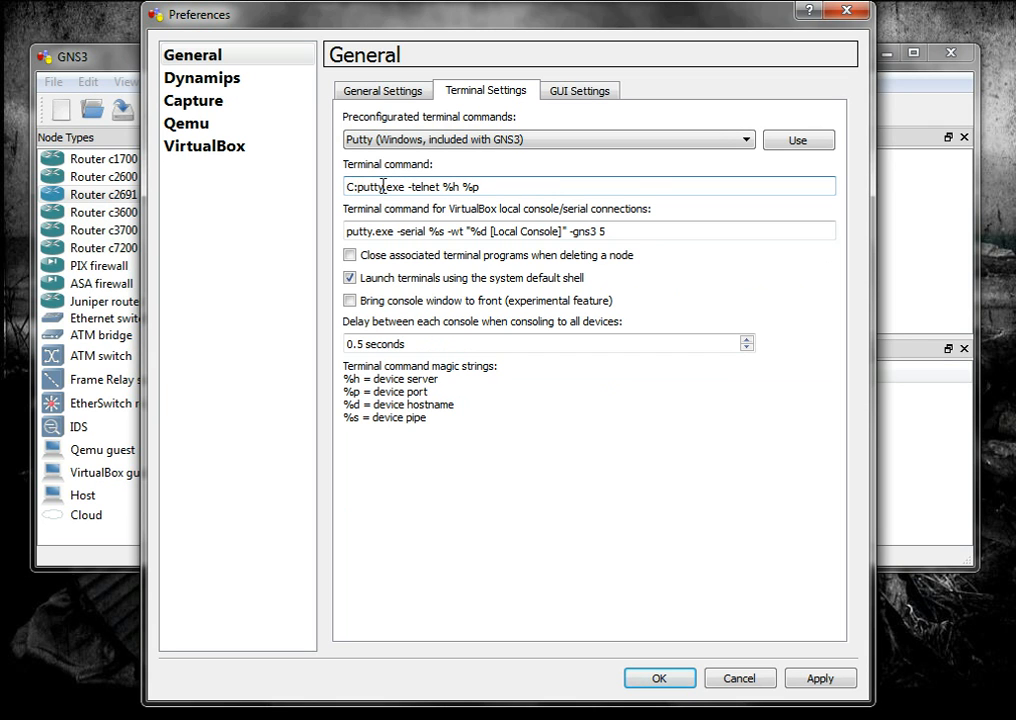
{"action": "type", "text": "\\"}
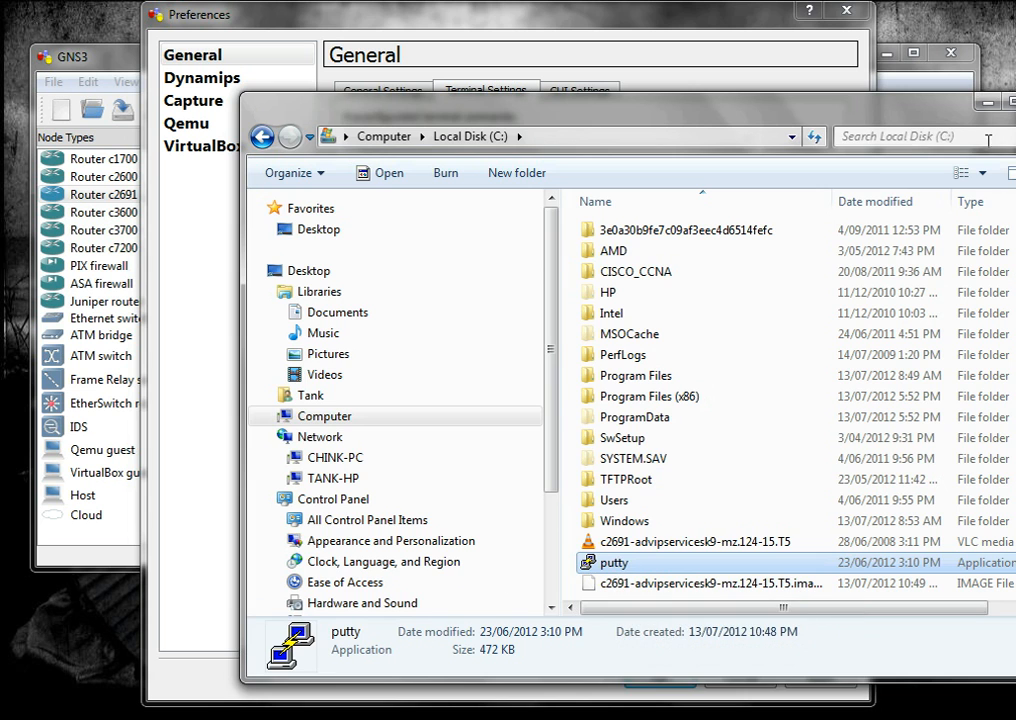
{"action": "left_click", "coordinate": [992, 104]}
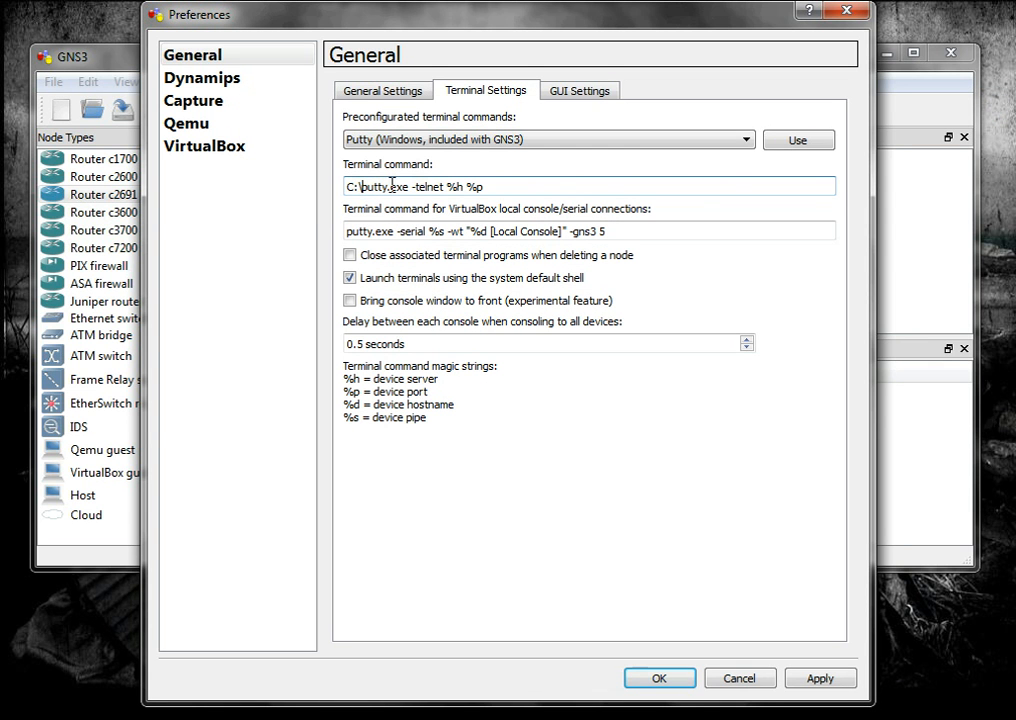
{"action": "left_click", "coordinate": [808, 680]}
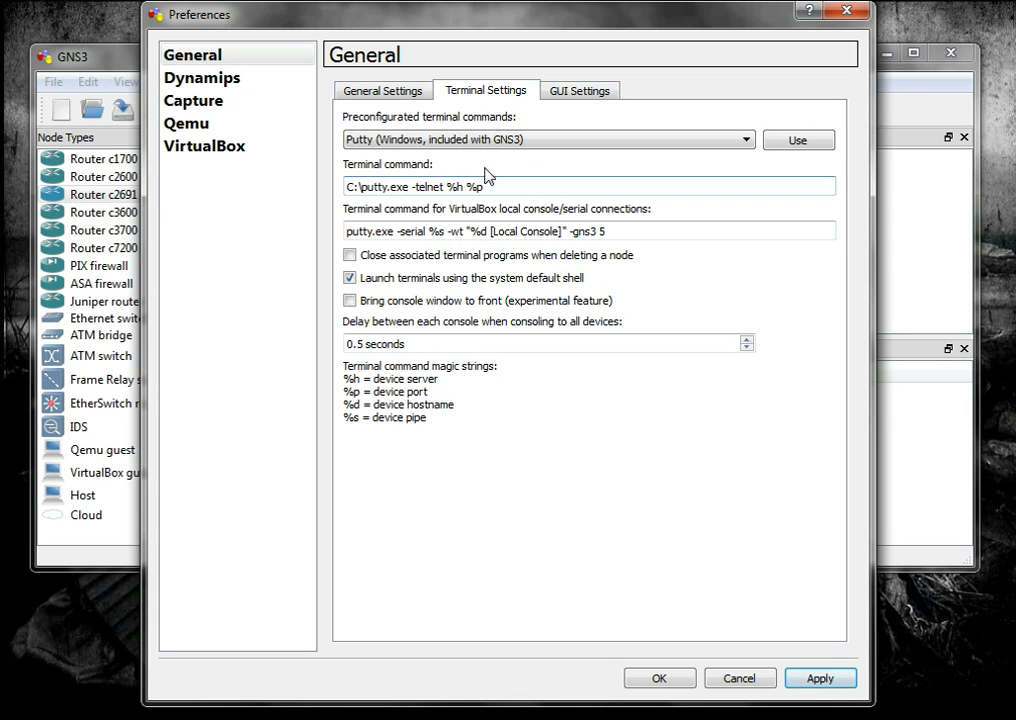
Return to the Dynamips preferences, apply them again and close the preferences
{"action": "left_click", "coordinate": [204, 80]}
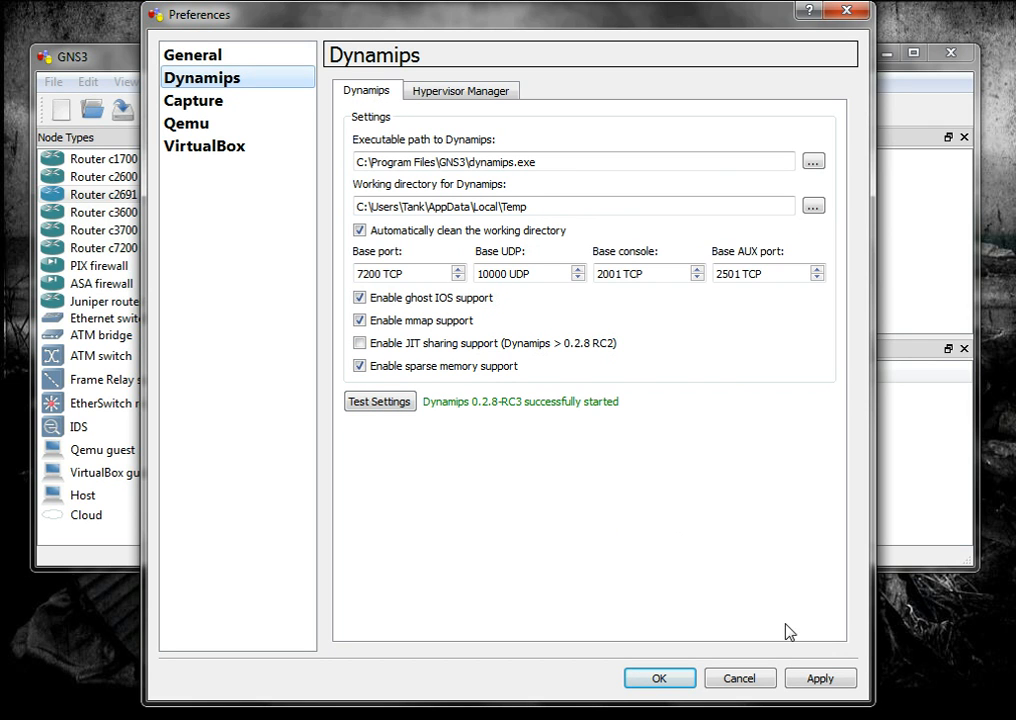
{"action": "left_click", "coordinate": [833, 689]}
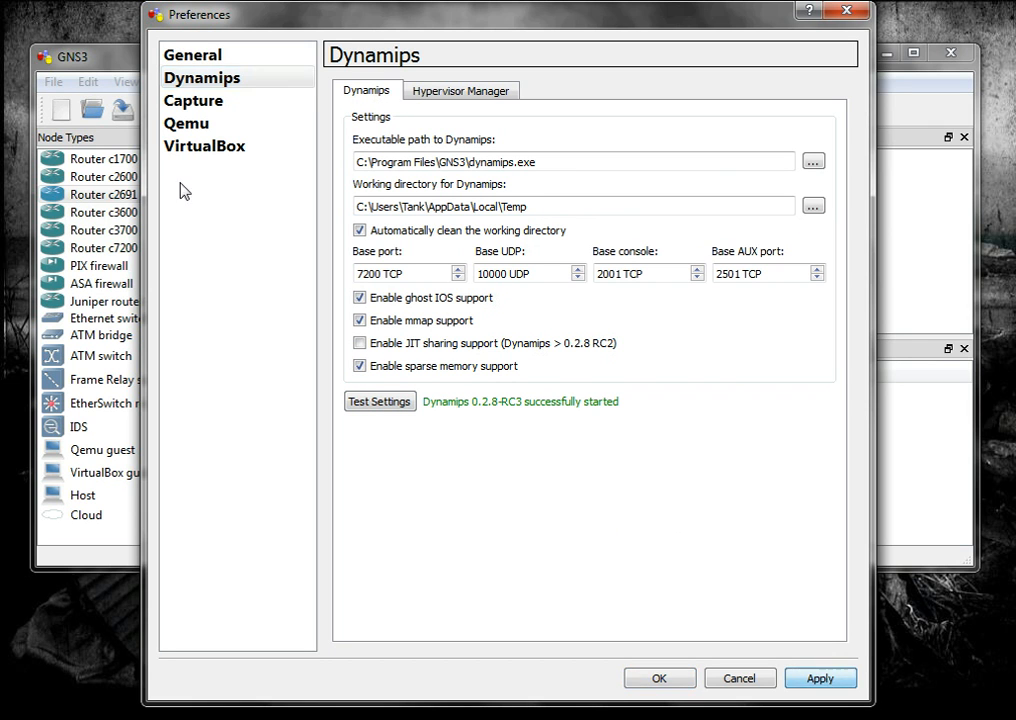
{"action": "left_click", "coordinate": [845, 11]}
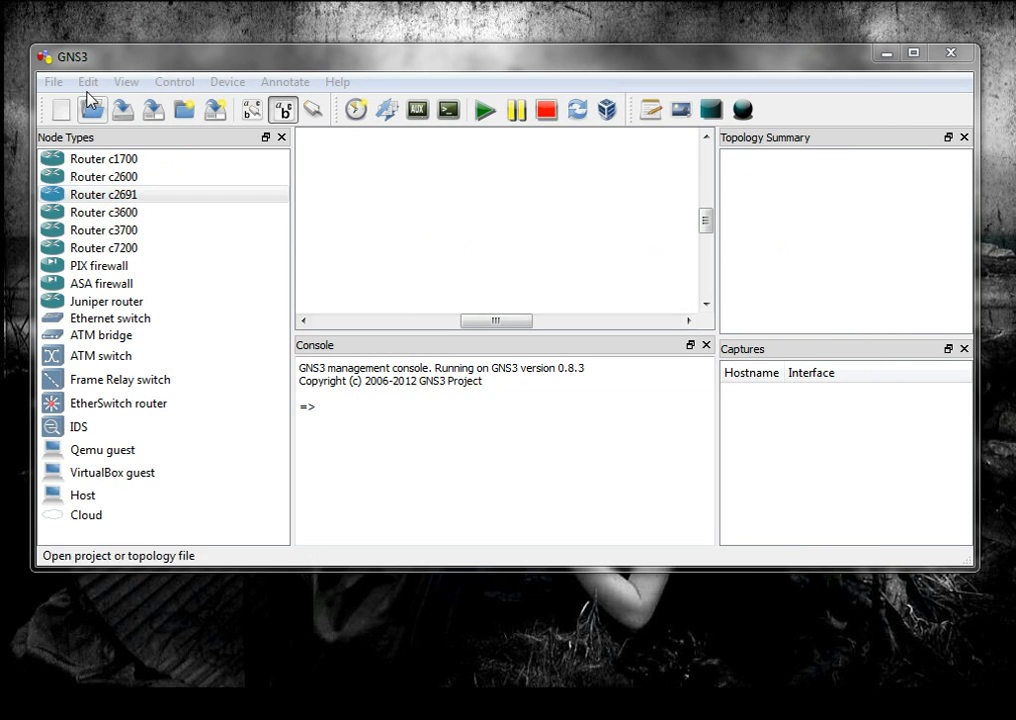
Register C:\c2691-advipservicesk9-mz.124-15.T5.image as an IOS image, save the entry and close the IOS image settings
{"action": "left_click", "coordinate": [88, 82]}
{"action": "left_click", "coordinate": [80, 220]}
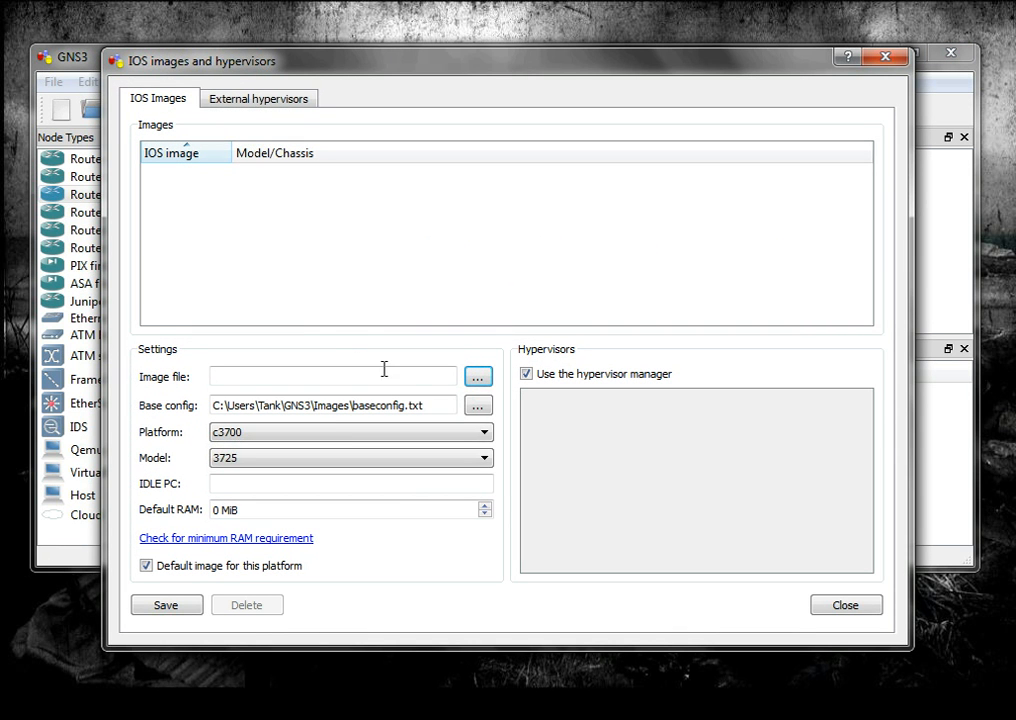
{"action": "left_click", "coordinate": [478, 378]}
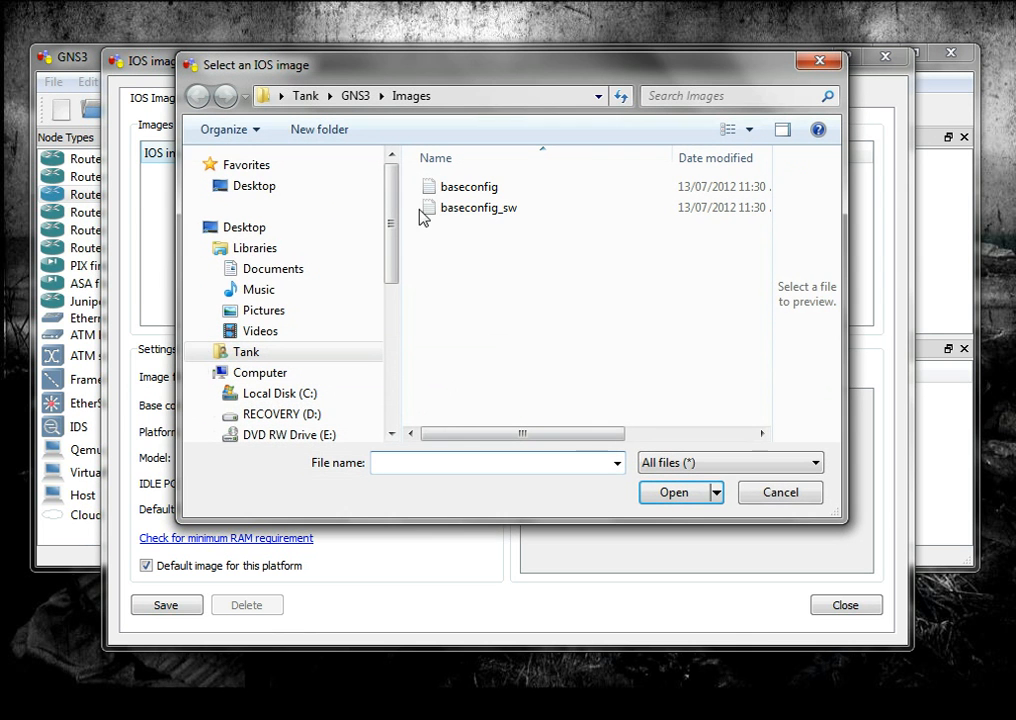
{"action": "left_click_drag", "start_coordinate": [399, 234], "coordinate": [395, 288]}
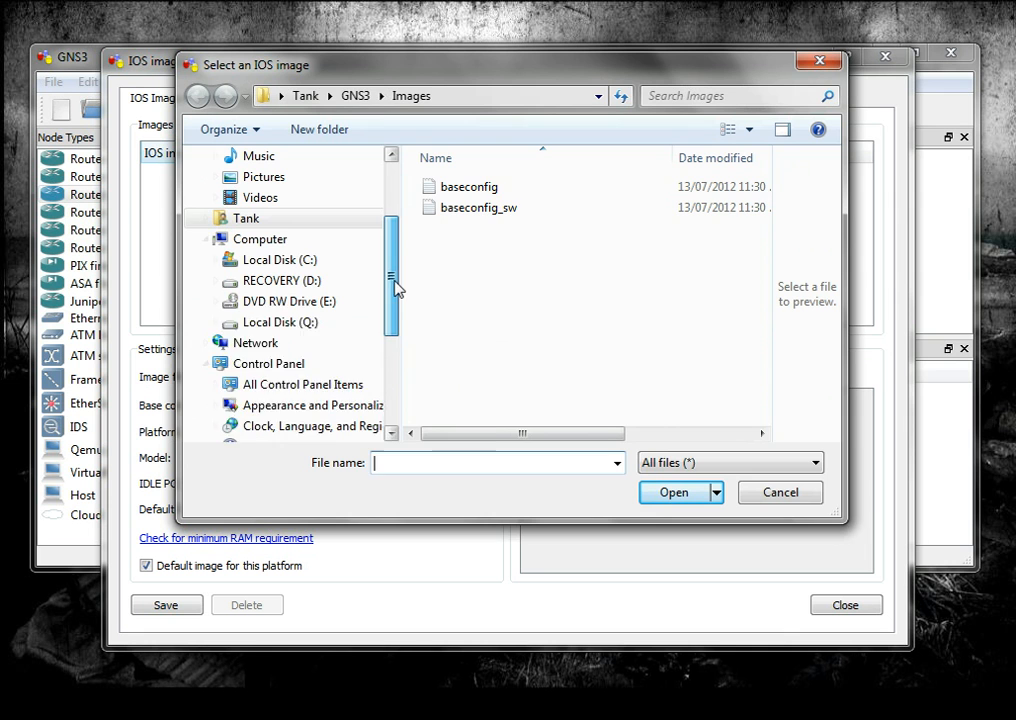
{"action": "left_click", "coordinate": [310, 261]}
{"action": "left_click_drag", "start_coordinate": [767, 279], "coordinate": [738, 380]}
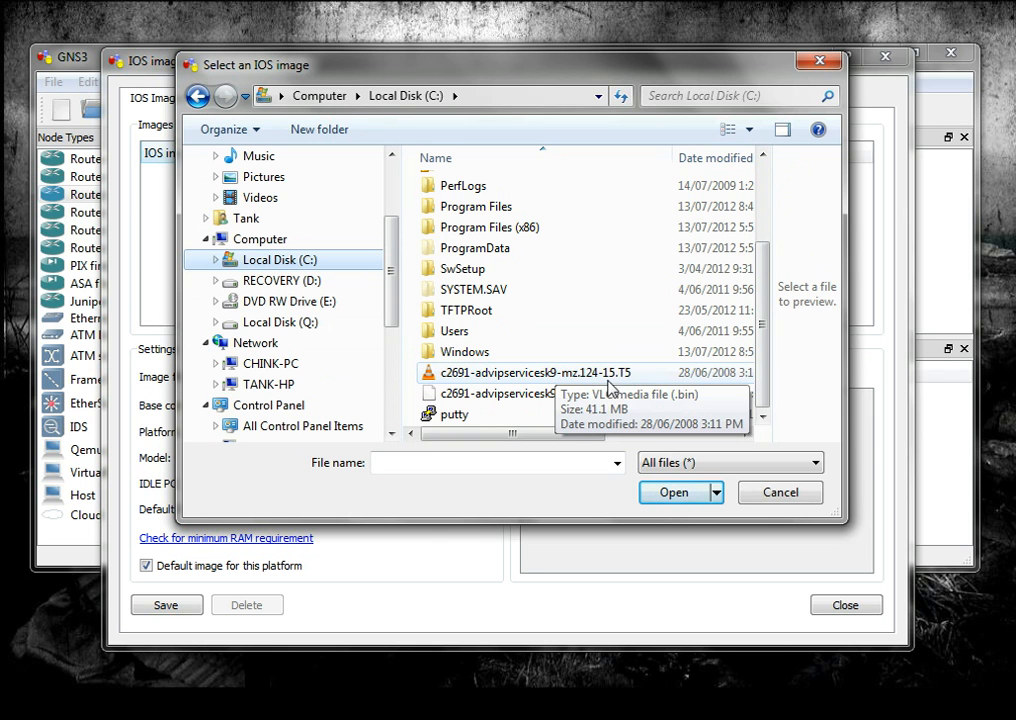
{"action": "left_click", "coordinate": [544, 396]}
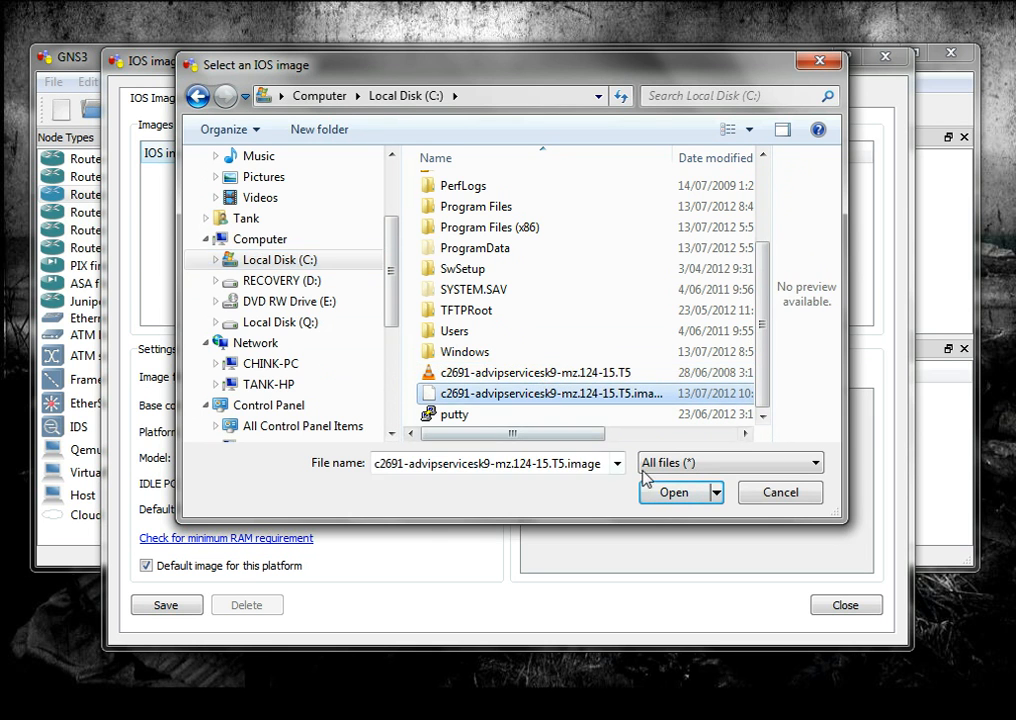
{"action": "left_click", "coordinate": [662, 494]}
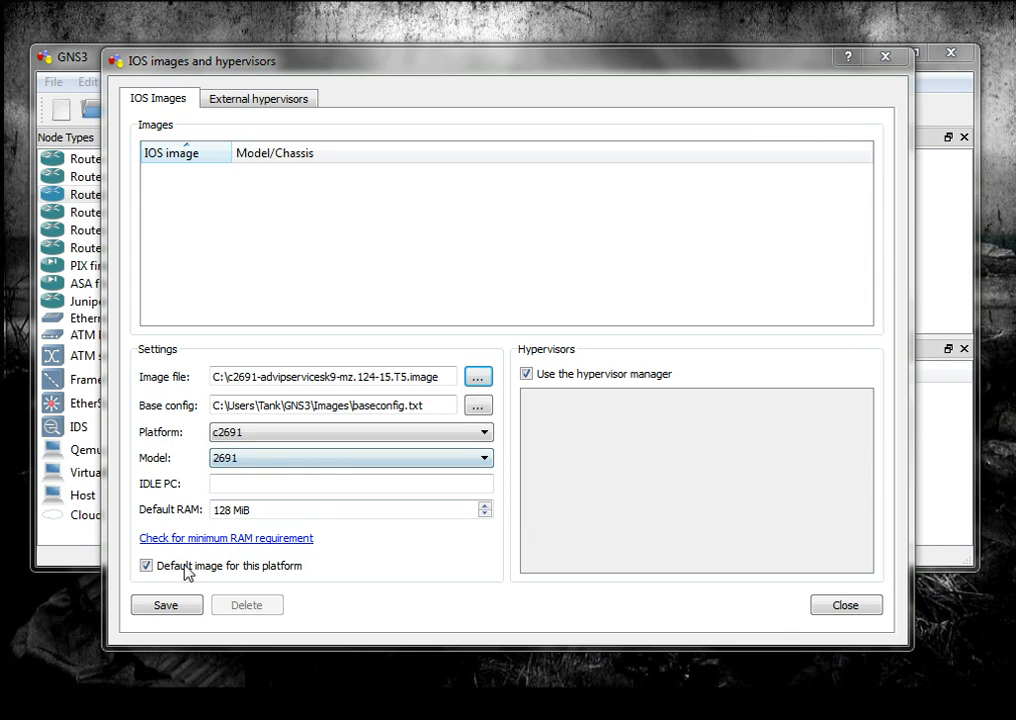
{"action": "left_click", "coordinate": [166, 606]}
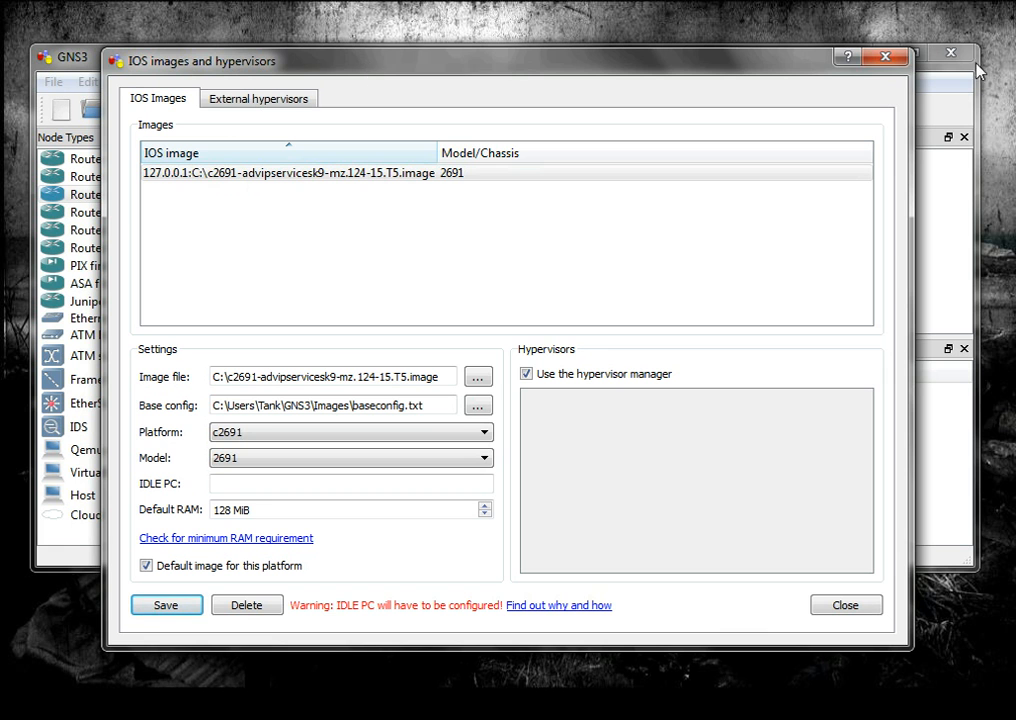
{"action": "left_click", "coordinate": [885, 57]}
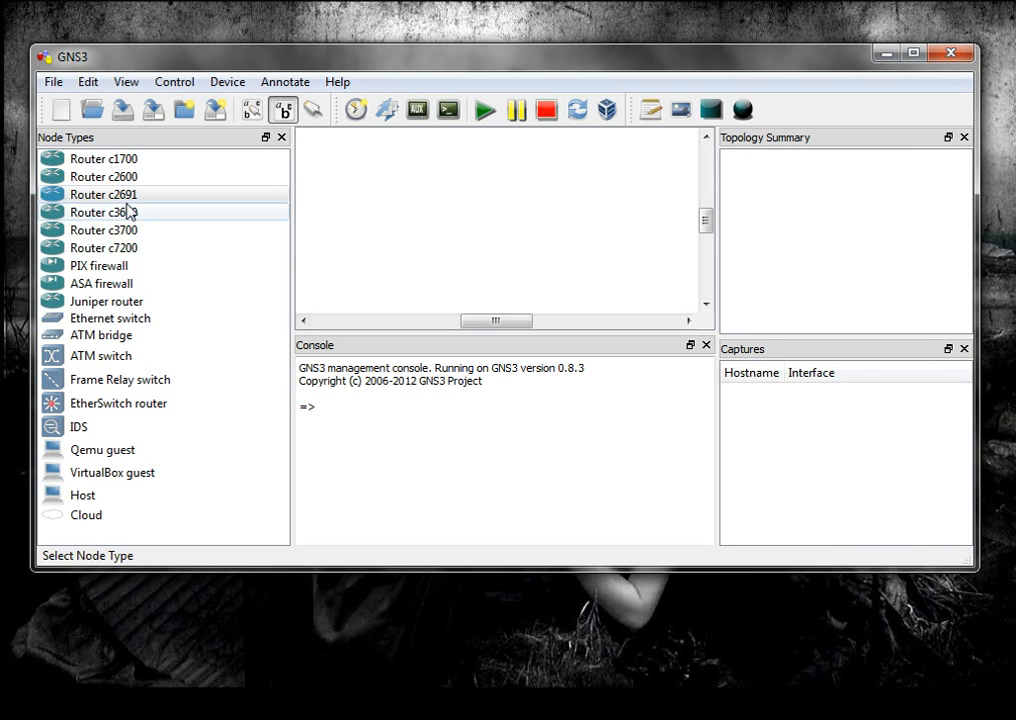
Place a c2691 router in the middle of the empty topology and start all devices
{"action": "left_click", "coordinate": [131, 200]}
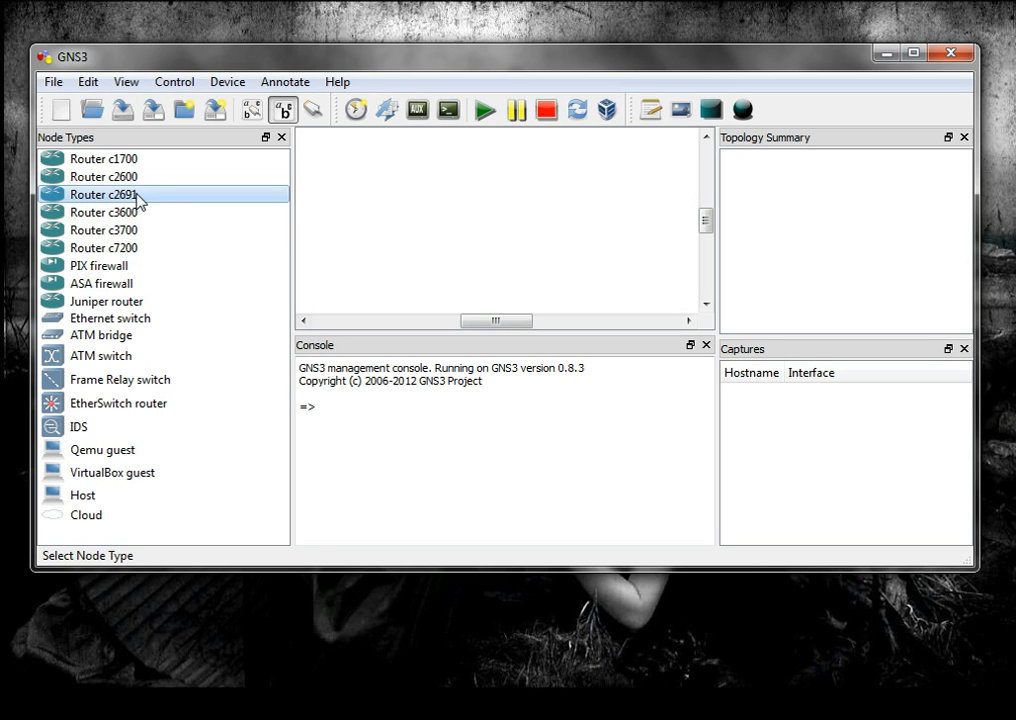
{"action": "left_click_drag", "start_coordinate": [137, 196], "coordinate": [518, 229]}
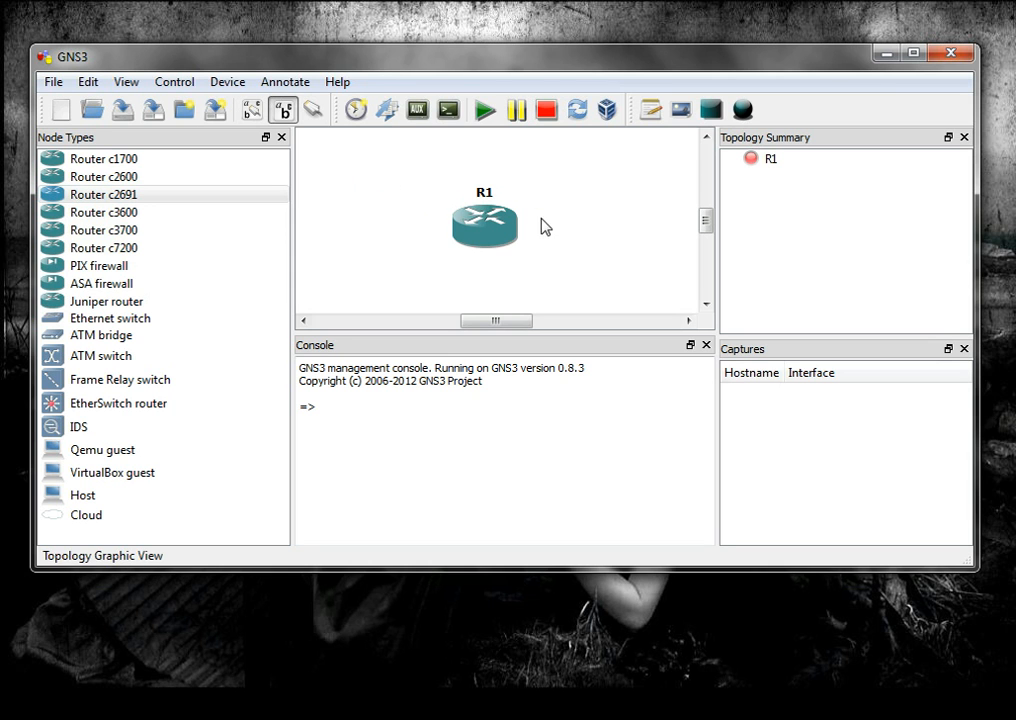
{"action": "mouse_move", "coordinate": [490, 230]}
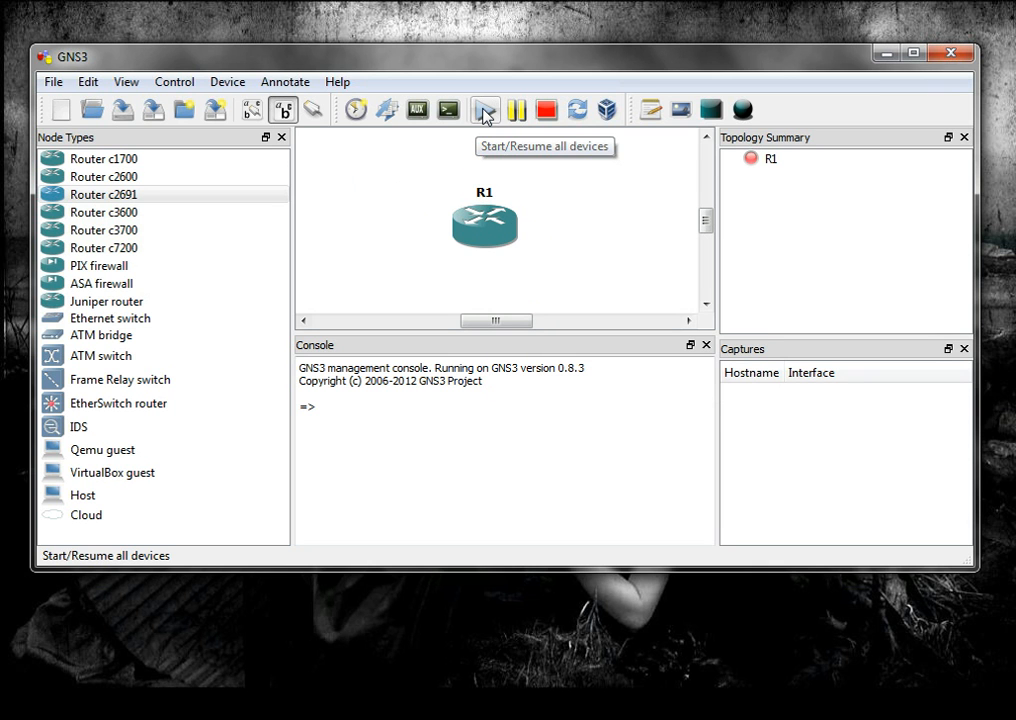
{"action": "left_click", "coordinate": [484, 112]}
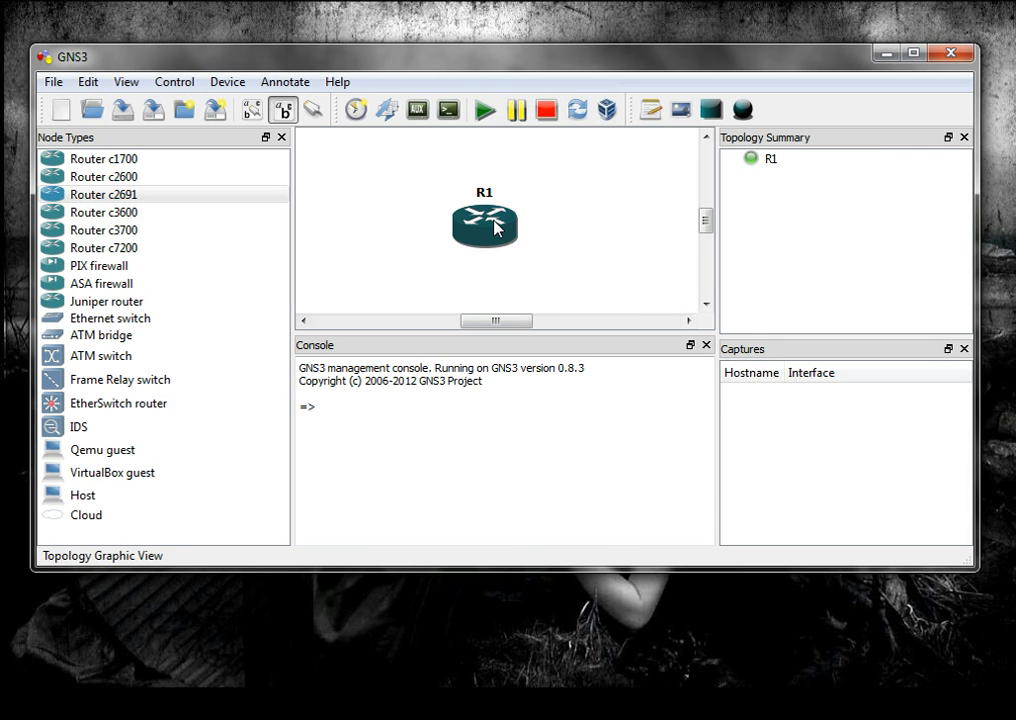
Calculate Idle PC values for router R1 and apply the starred value 0x60b67e20
{"action": "right_click", "coordinate": [494, 224]}
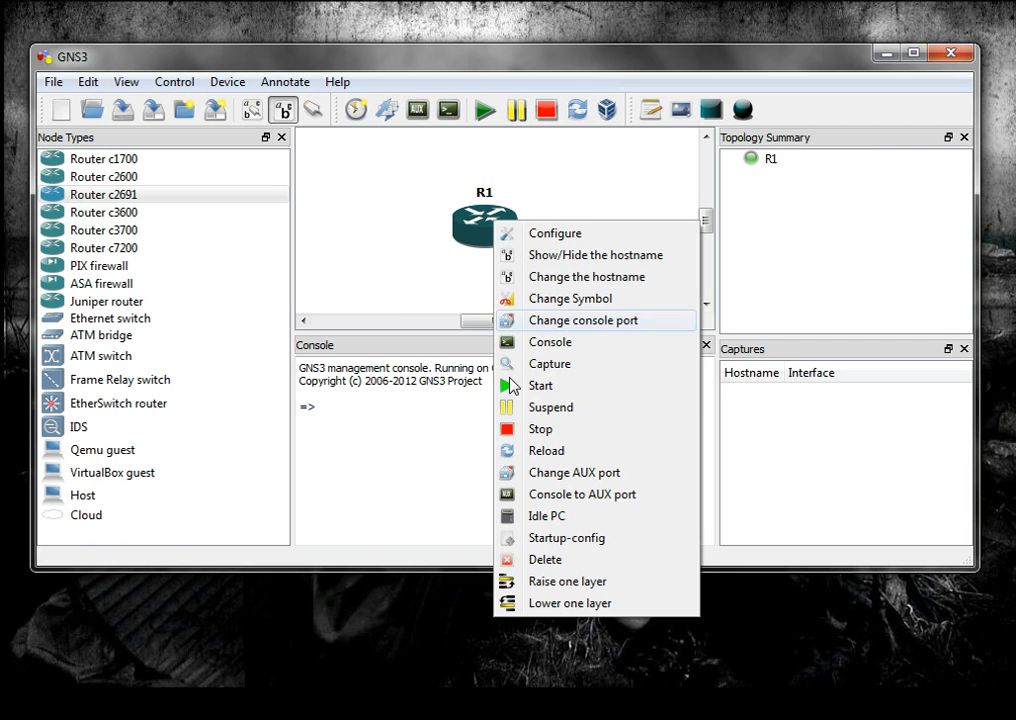
{"action": "left_click", "coordinate": [556, 518]}
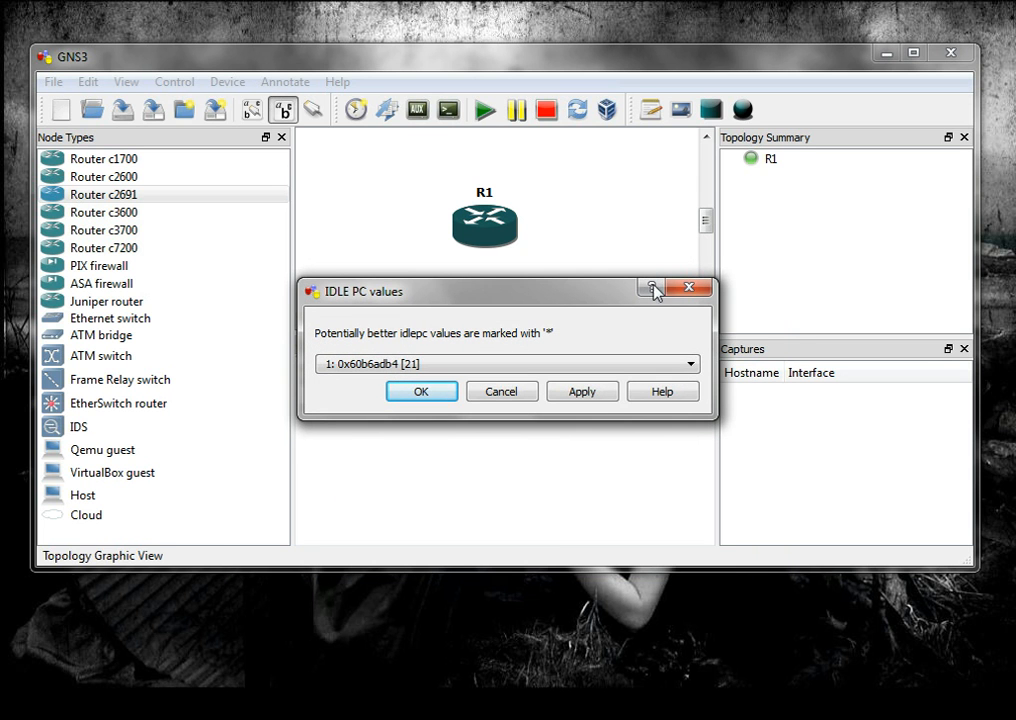
{"action": "left_click", "coordinate": [690, 366]}
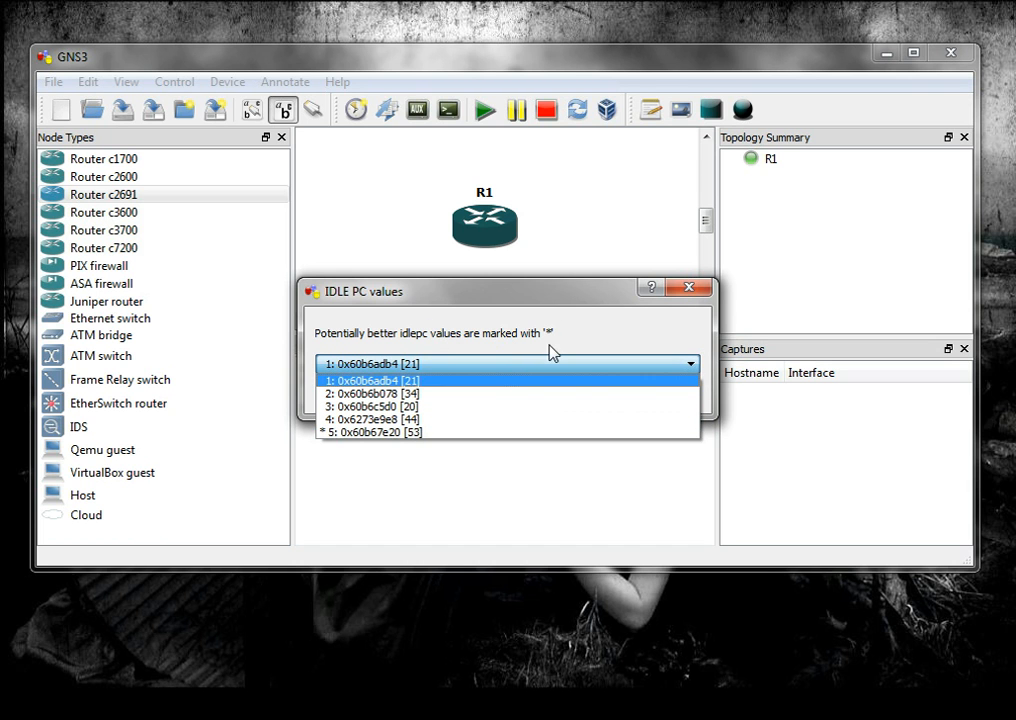
{"action": "left_click", "coordinate": [459, 432]}
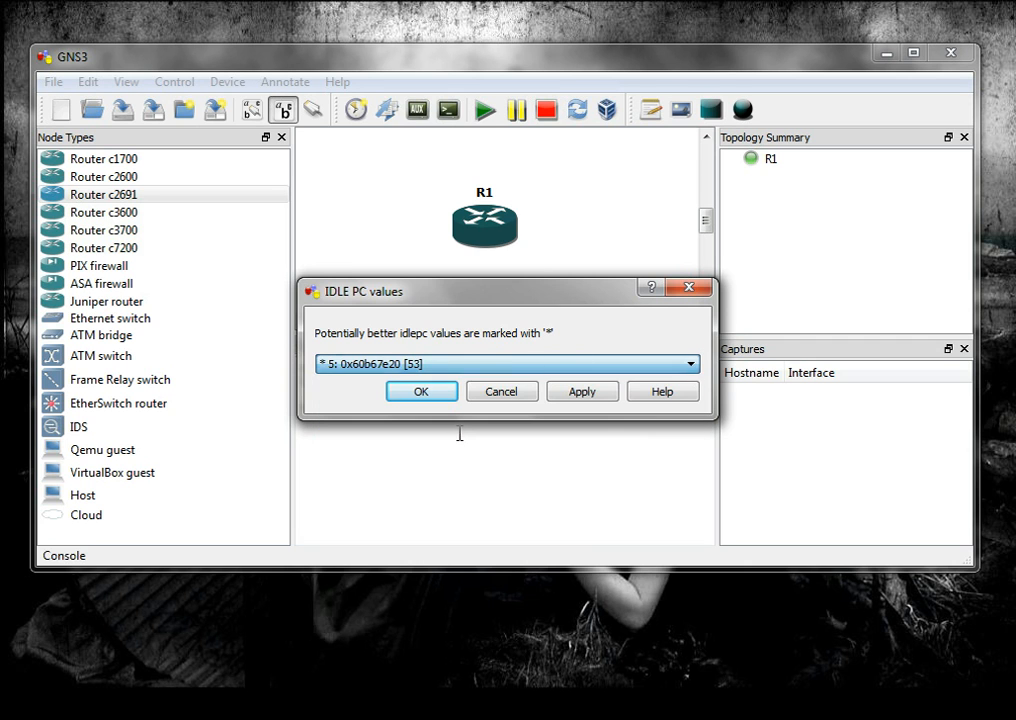
{"action": "left_click", "coordinate": [599, 391]}
{"action": "left_click", "coordinate": [601, 393]}
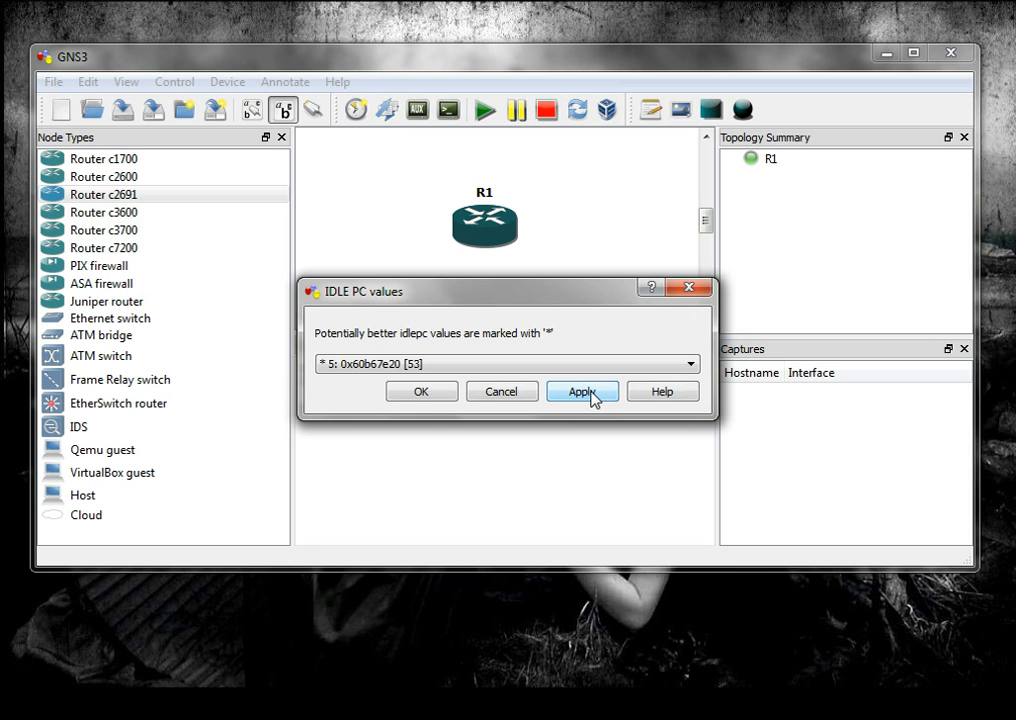
{"action": "left_click", "coordinate": [447, 393]}
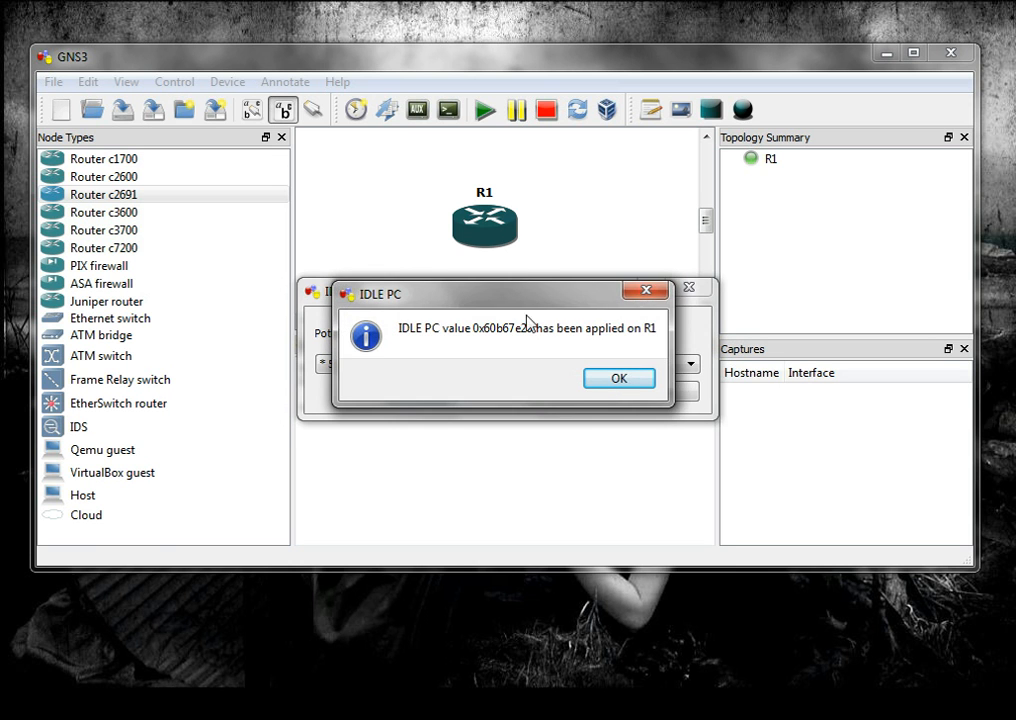
{"action": "left_click", "coordinate": [603, 384]}
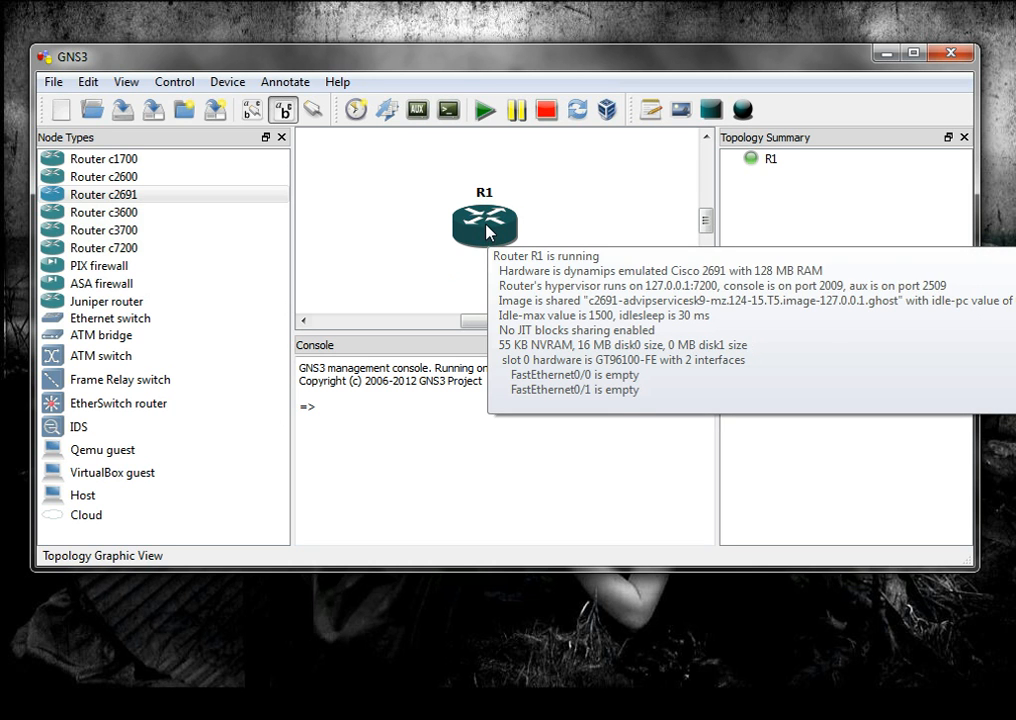
Open the console session of router R1 to check its connection, and close it again
{"action": "double_click", "coordinate": [486, 230]}
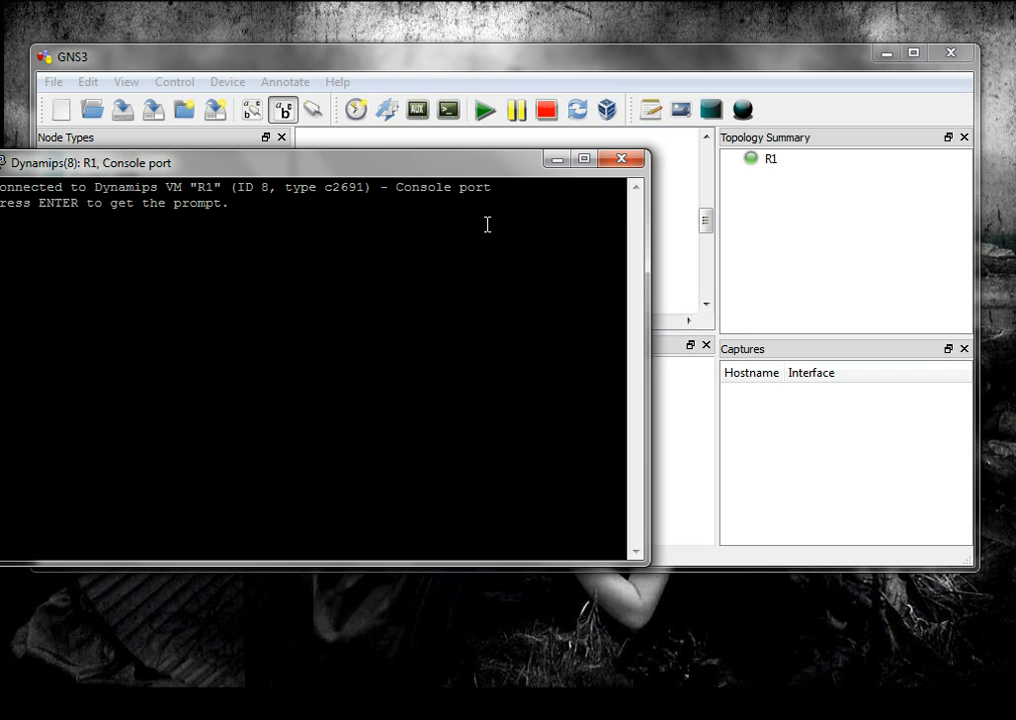
{"action": "left_click", "coordinate": [621, 163]}
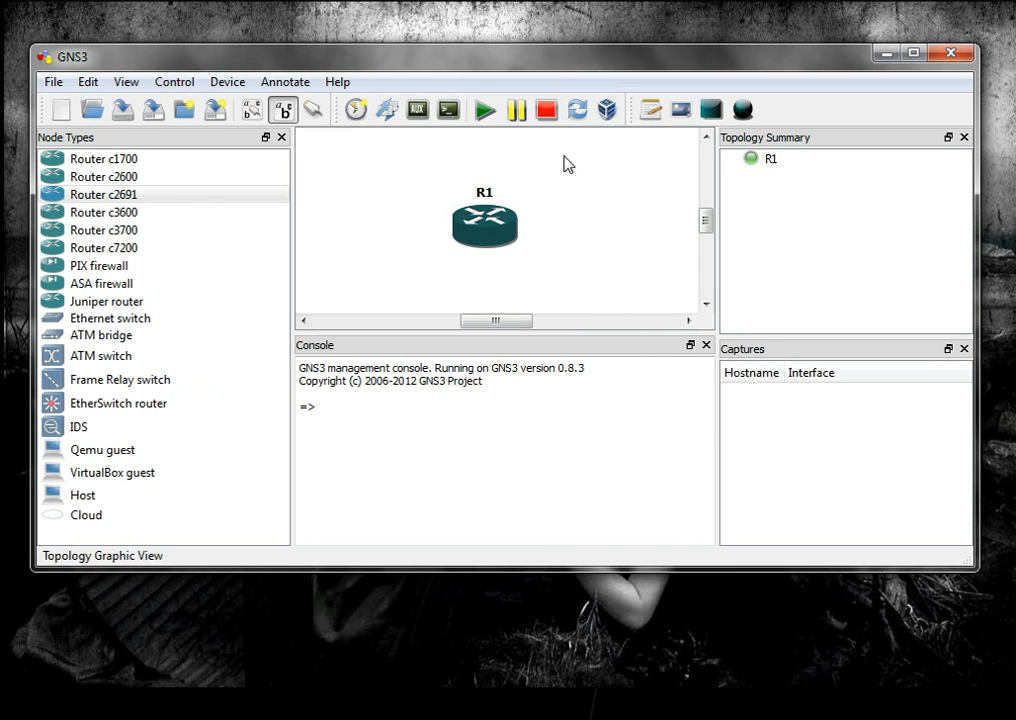
{"action": "mouse_move", "coordinate": [505, 235]}
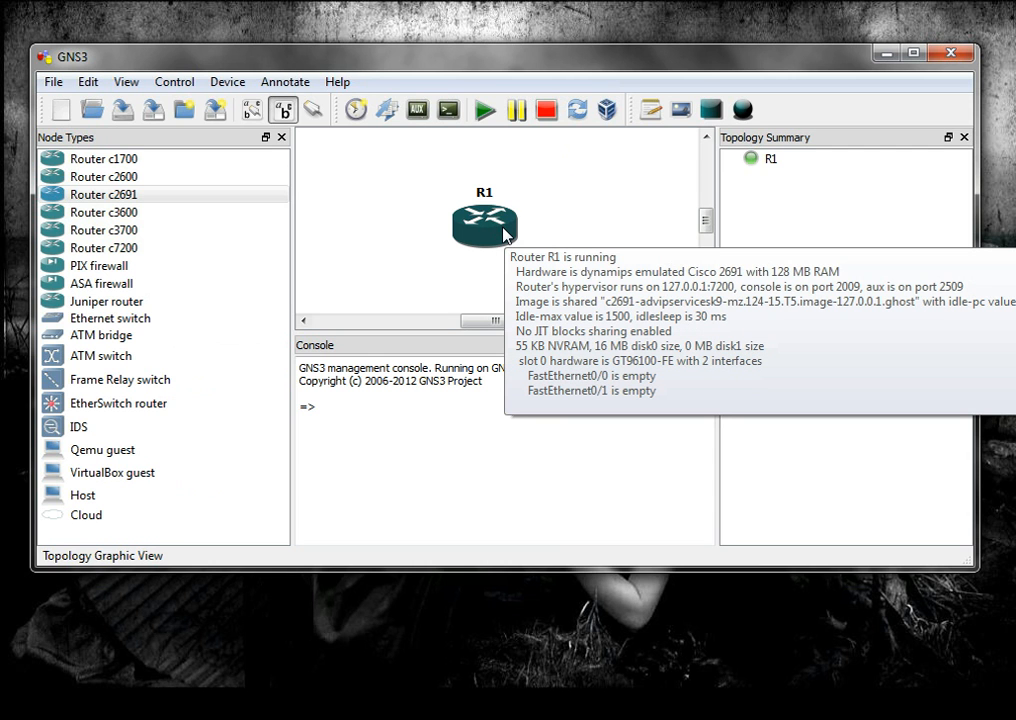